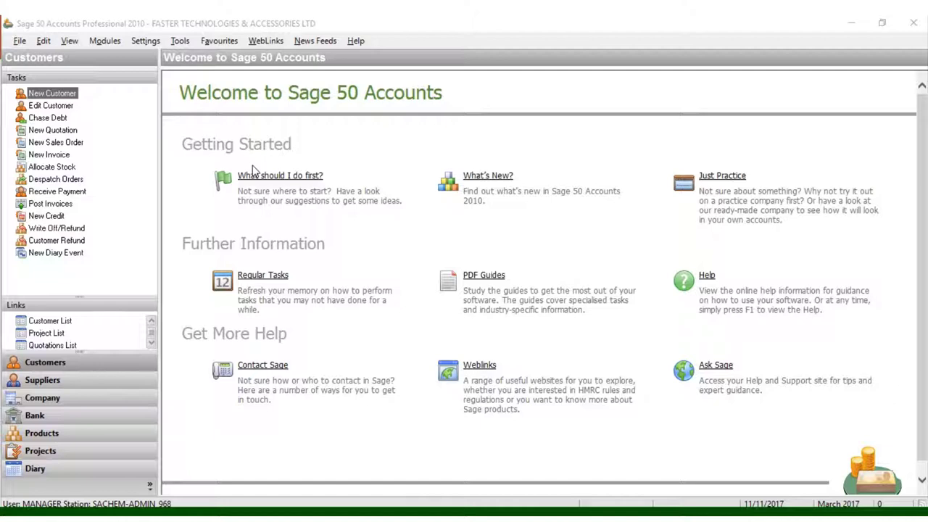
Open the Bank Accounts list showing accounts 1200 to 1250.
{"action": "left_click", "coordinate": [64, 423]}
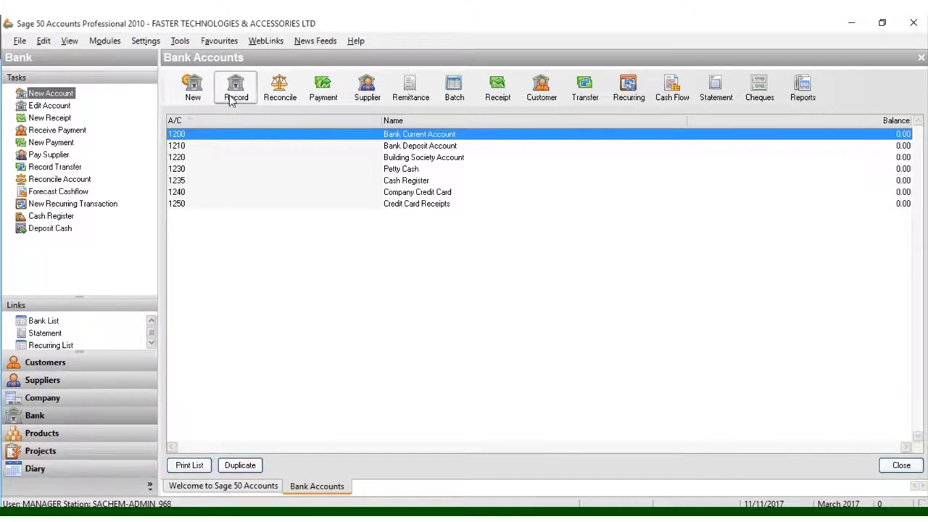
Open the Bank Current Account 1200 record for editing.
{"action": "right_click", "coordinate": [408, 137]}
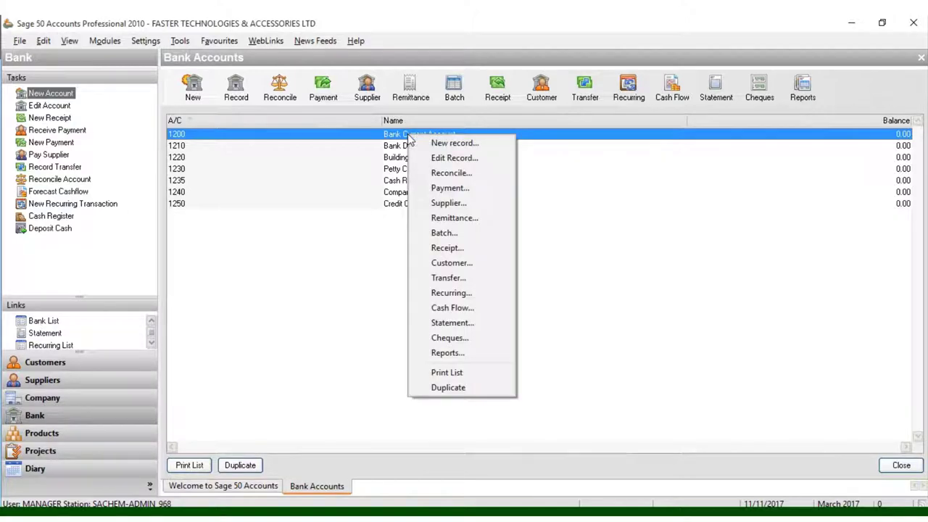
{"action": "left_click", "coordinate": [435, 158]}
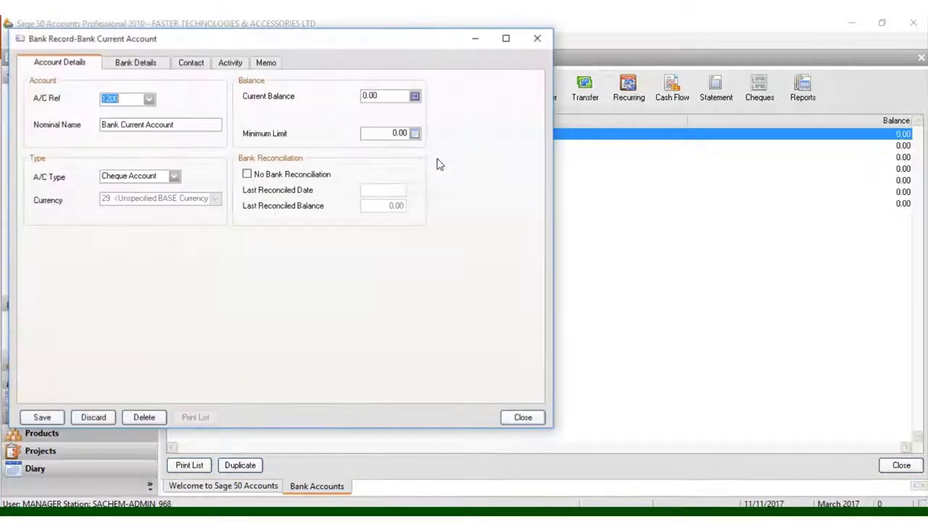
{"action": "left_click", "coordinate": [130, 96]}
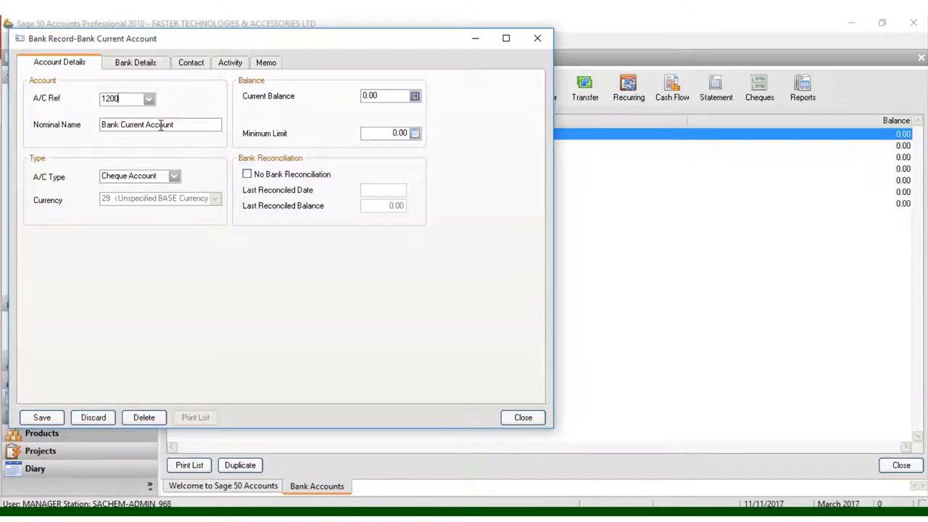
Post a 15000.00 opening balance receipt with reference 1200 and save it.
{"action": "left_click", "coordinate": [415, 96]}
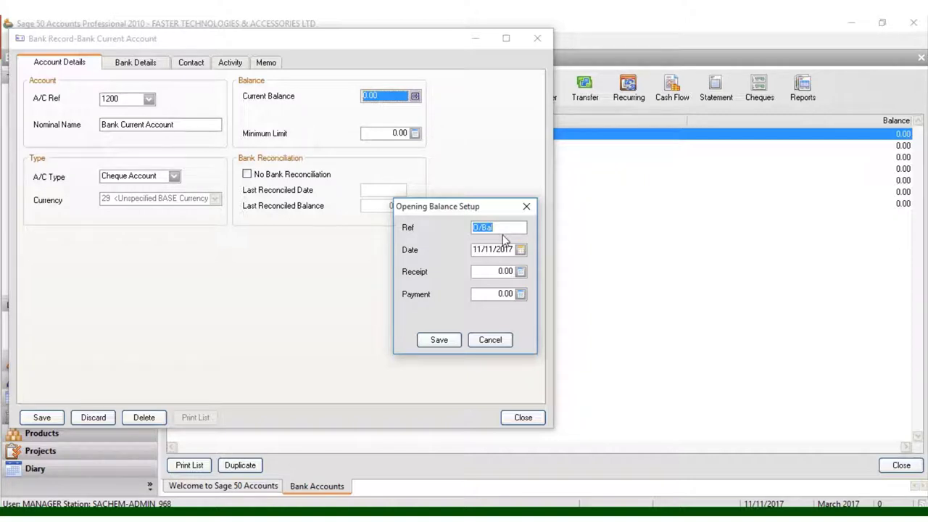
{"action": "type", "text": "1200"}
{"action": "left_click", "coordinate": [521, 271]}
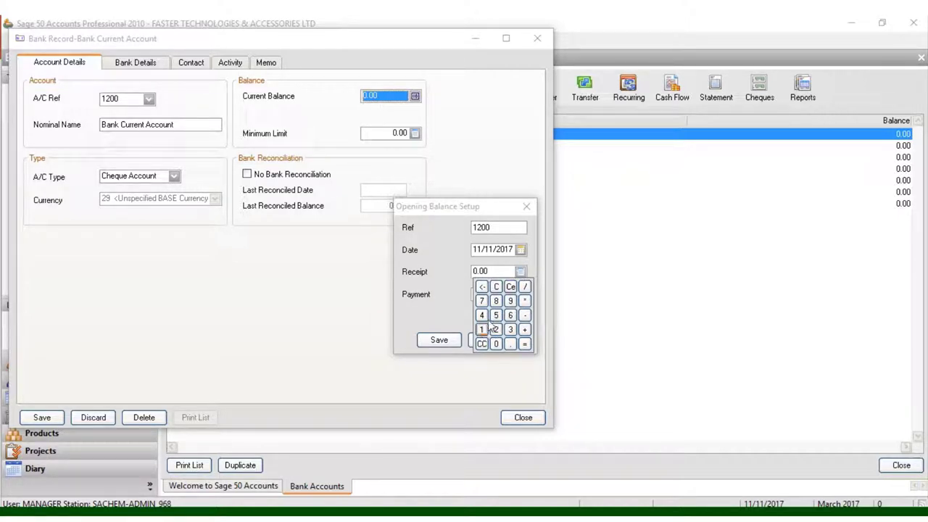
{"action": "left_click", "coordinate": [496, 316]}
{"action": "left_click", "coordinate": [495, 344]}
{"action": "left_click", "coordinate": [496, 343]}
{"action": "left_click", "coordinate": [496, 343]}
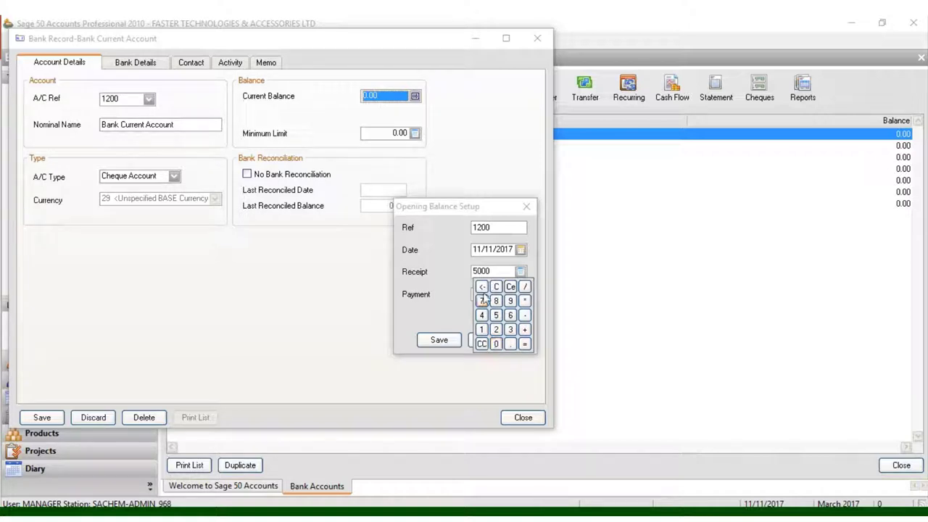
{"action": "left_click", "coordinate": [474, 271]}
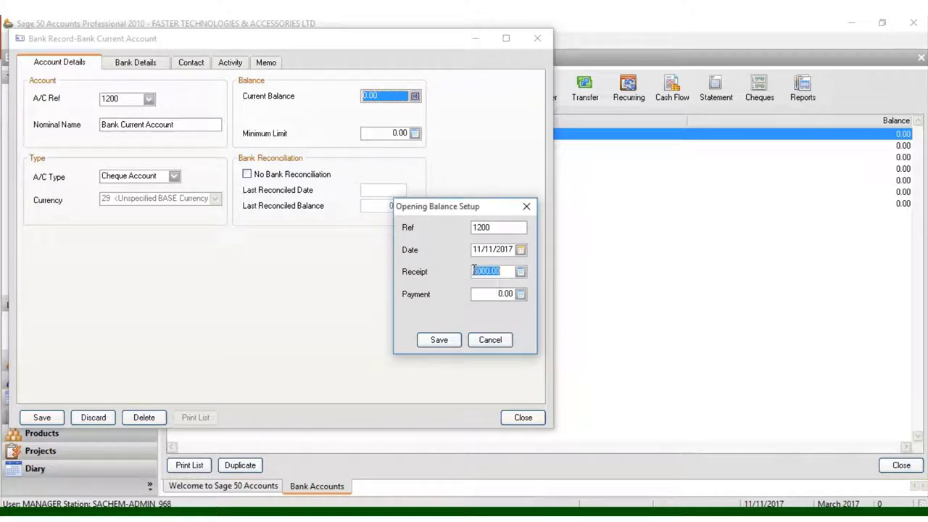
{"action": "left_click", "coordinate": [475, 271]}
{"action": "type", "text": "1"}
{"action": "left_click", "coordinate": [444, 341]}
{"action": "left_click", "coordinate": [446, 342]}
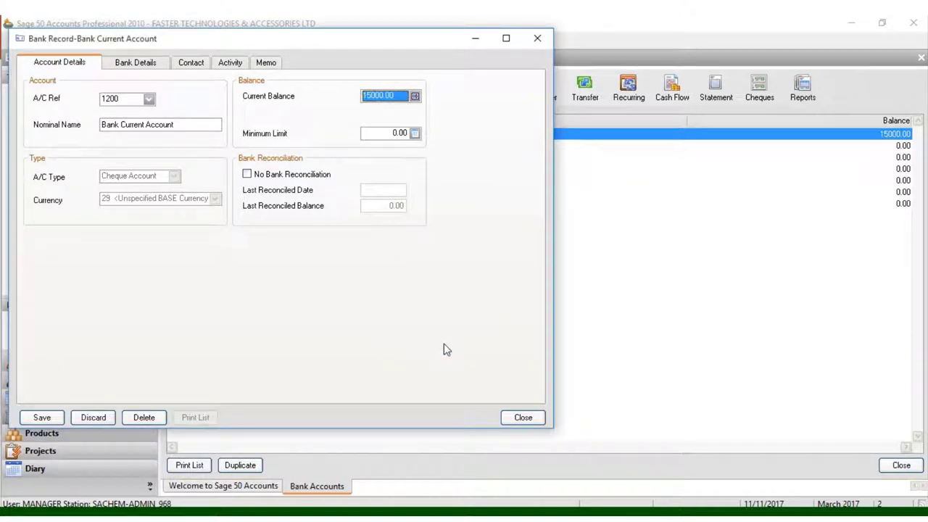
Key 2500 into the Minimum Limit field using the calculator keypad.
{"action": "left_click", "coordinate": [416, 134]}
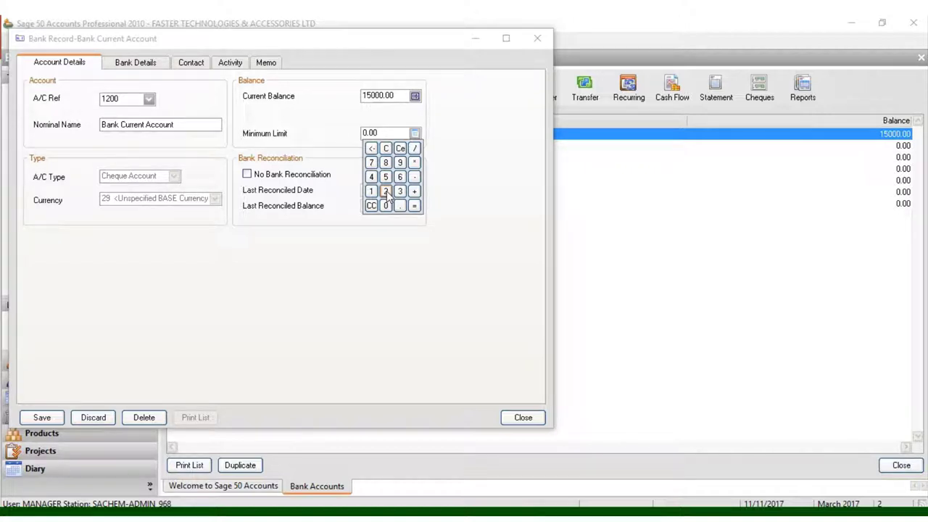
{"action": "left_click", "coordinate": [386, 191]}
{"action": "left_click", "coordinate": [386, 177]}
{"action": "left_click", "coordinate": [386, 207]}
{"action": "left_click", "coordinate": [386, 207]}
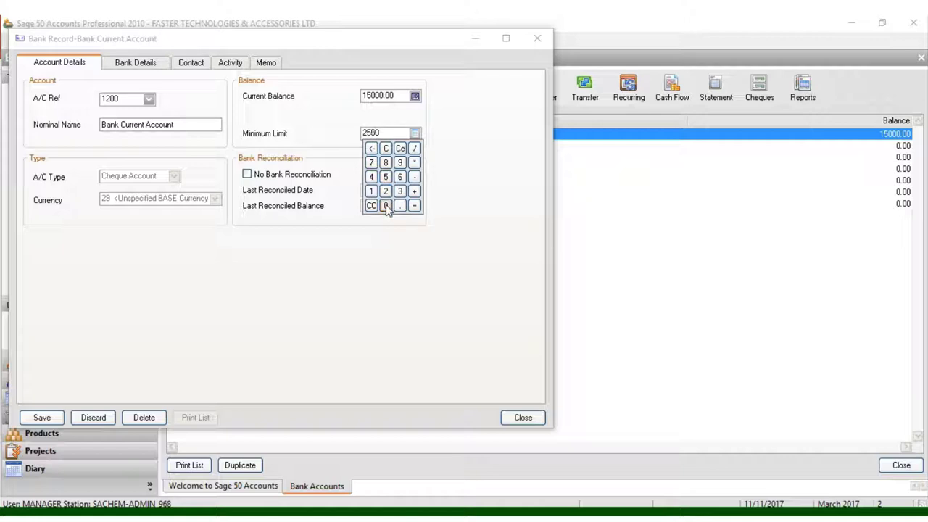
{"action": "left_click", "coordinate": [431, 132]}
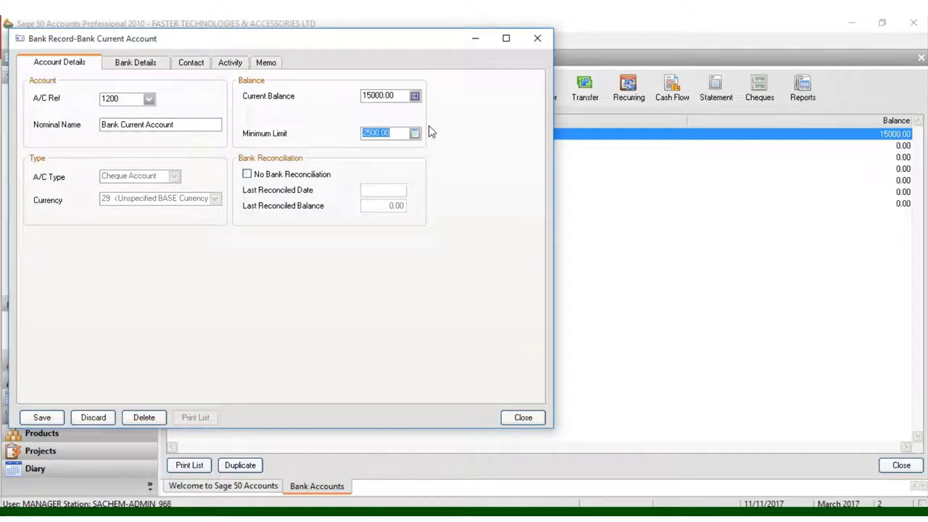
Enter bank CO-OPERATIVE BANK at Haile Selasie Avenue, CBD Nairobi City, post code 4254.
{"action": "left_click", "coordinate": [138, 64]}
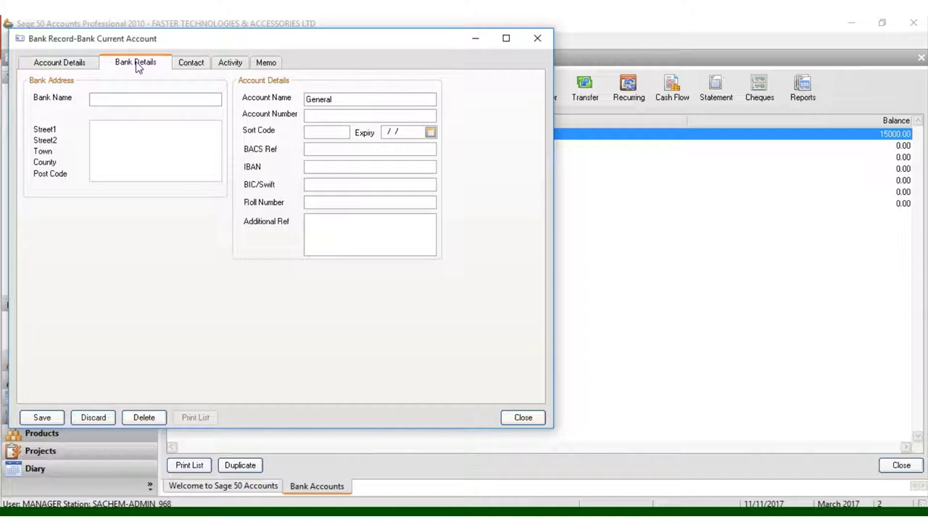
{"action": "type", "text": "CO-OPERATIVE BANK"}
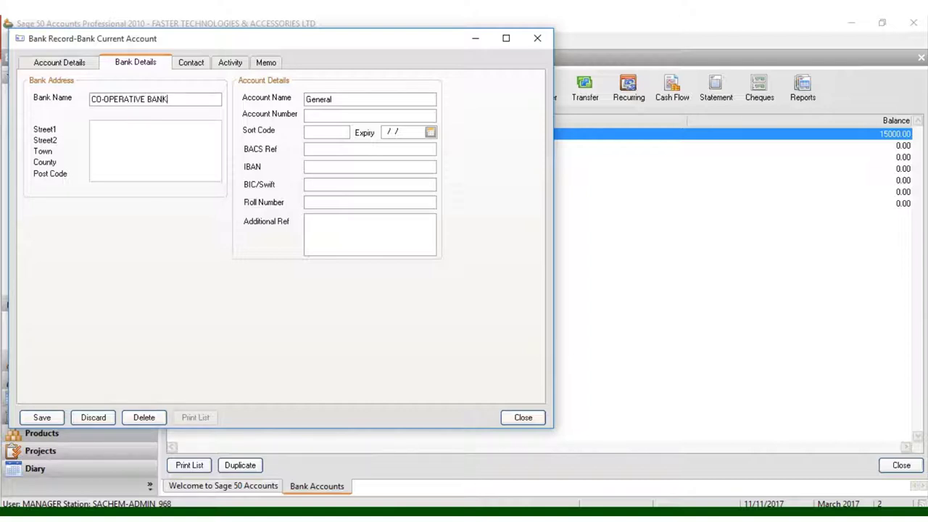
{"action": "left_click", "coordinate": [133, 124]}
{"action": "type", "text": "HAILE SELASIE"}
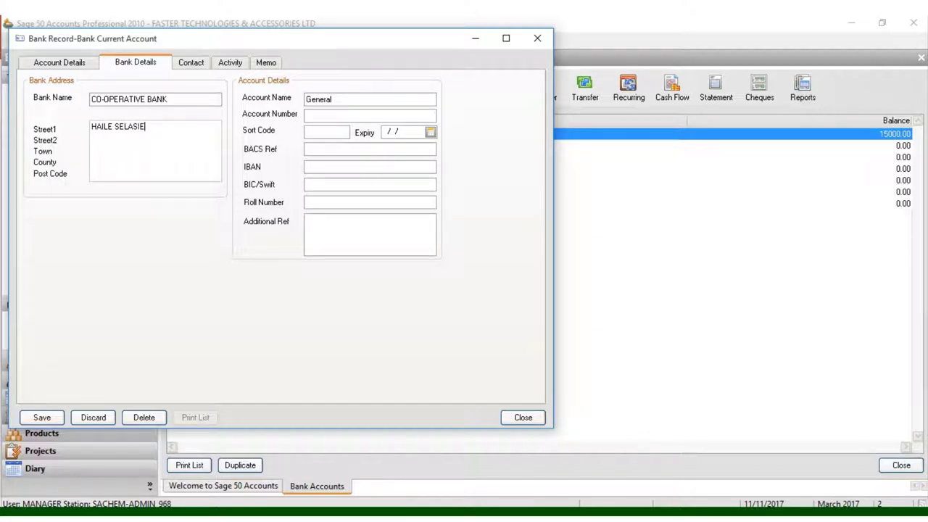
{"action": "type", "text": " AVEN"}
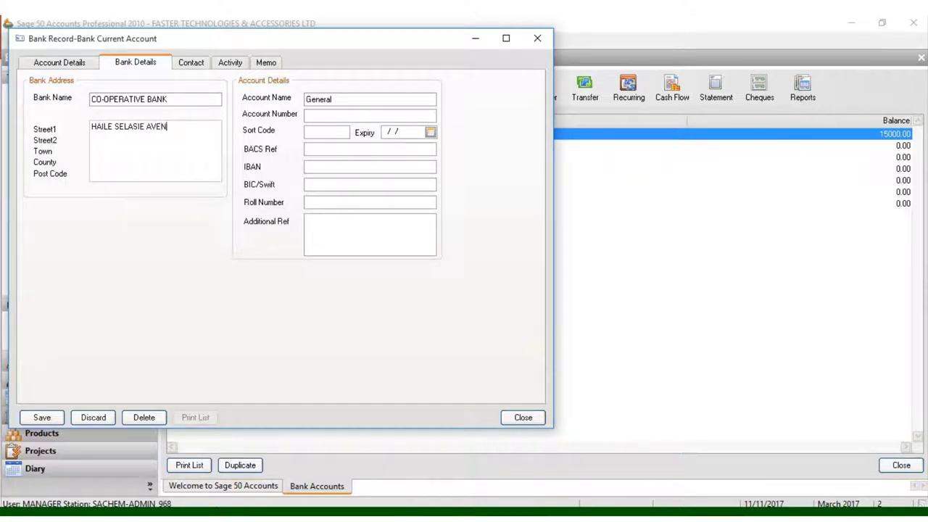
{"action": "type", "text": "UE "}
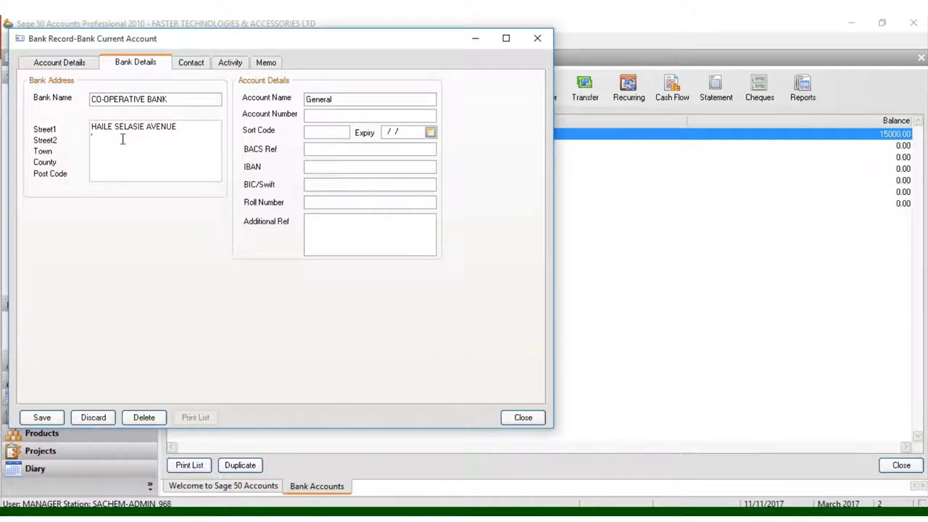
{"action": "type", "text": "OFF PARLIAMENT"}
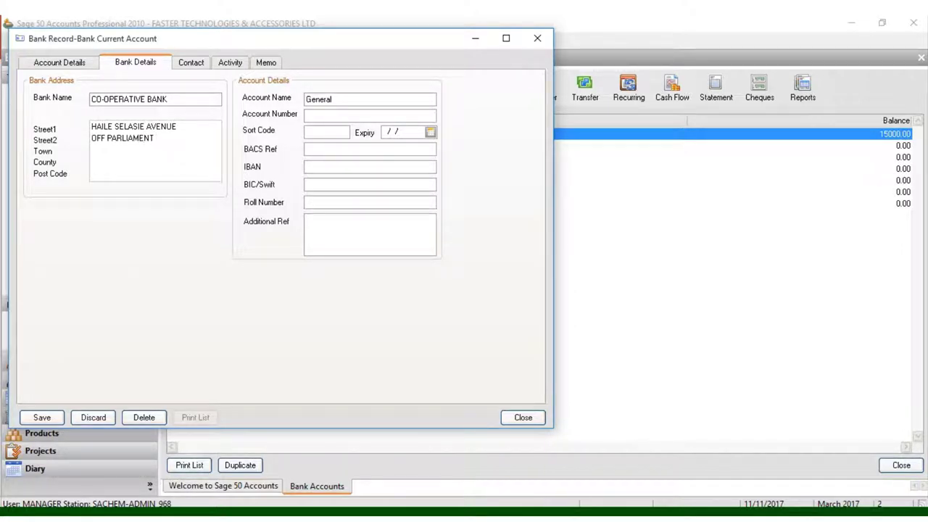
{"action": "type", "text": " ROAD "}
{"action": "type", "text": "CBD "}
{"action": "type", "text": "NAIROBI"}
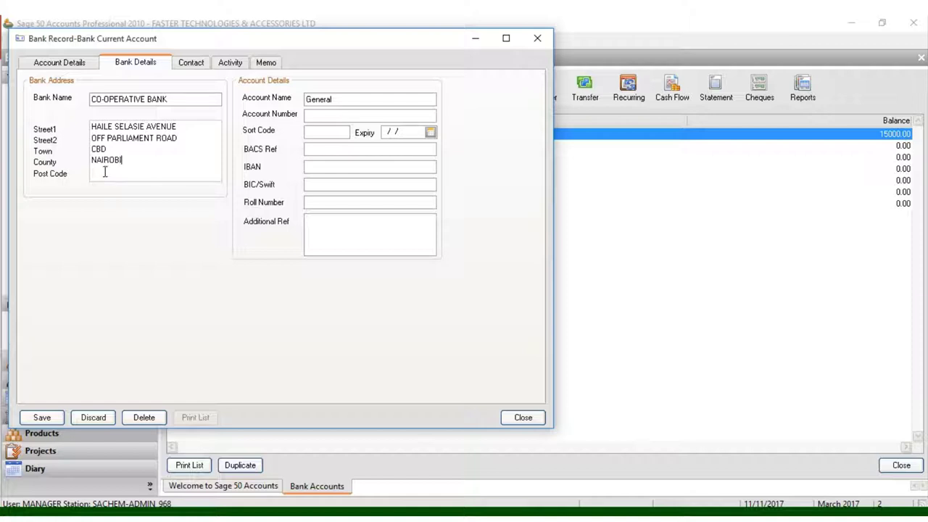
{"action": "left_click", "coordinate": [113, 150]}
{"action": "type", "text": "CITY"}
{"action": "left_click", "coordinate": [113, 172]}
{"action": "type", "text": "4"}
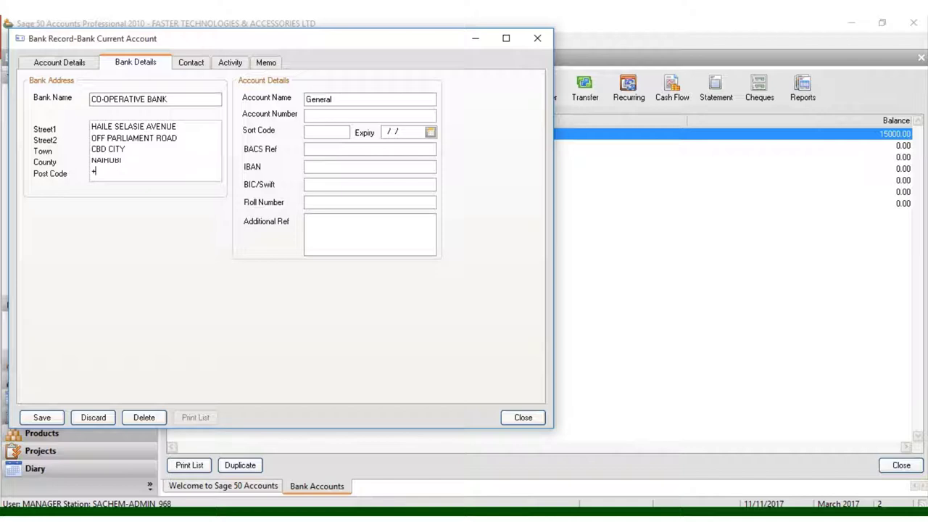
{"action": "type", "text": "254"}
Replace account name General with FASTER TECHNOLOGIES & ACCESSORIES LTD.
{"action": "double_click", "coordinate": [336, 101]}
{"action": "type", "text": "FASTER TEC"}
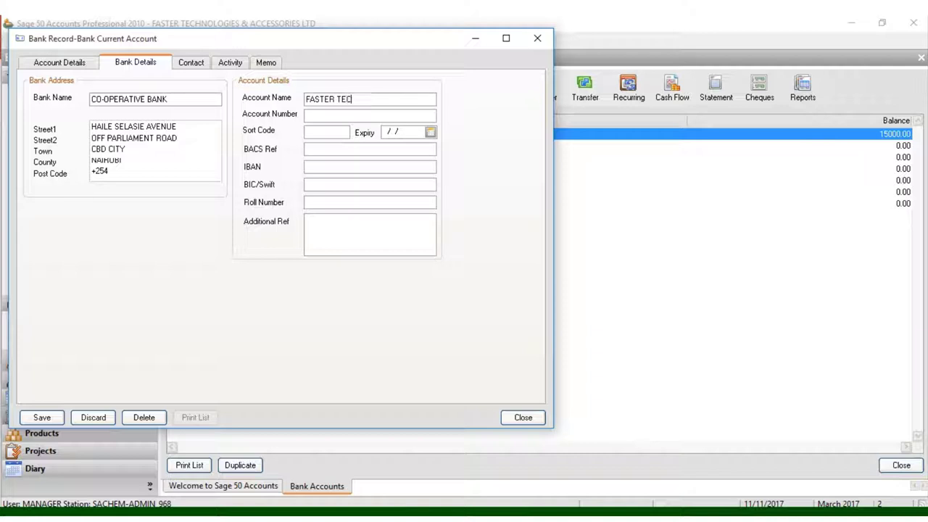
{"action": "type", "text": "N"}
{"action": "key", "text": "BackSpace"}
{"action": "type", "text": "H"}
{"action": "type", "text": "OLOGIES"}
{"action": "key", "text": "BackSpace"}
{"action": "key", "text": "BackSpace"}
{"action": "key", "text": "BackSpace"}
{"action": "type", "text": "IES "}
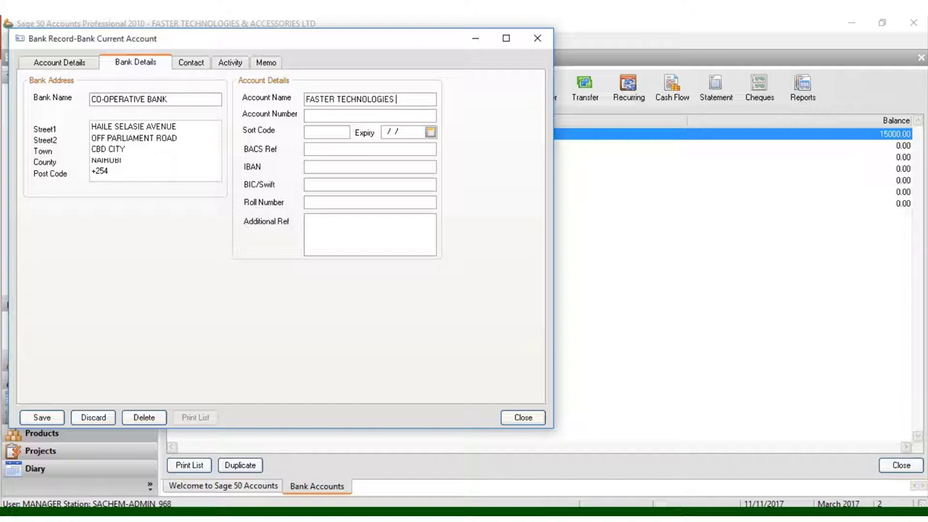
{"action": "type", "text": "& ACCESSORIES"}
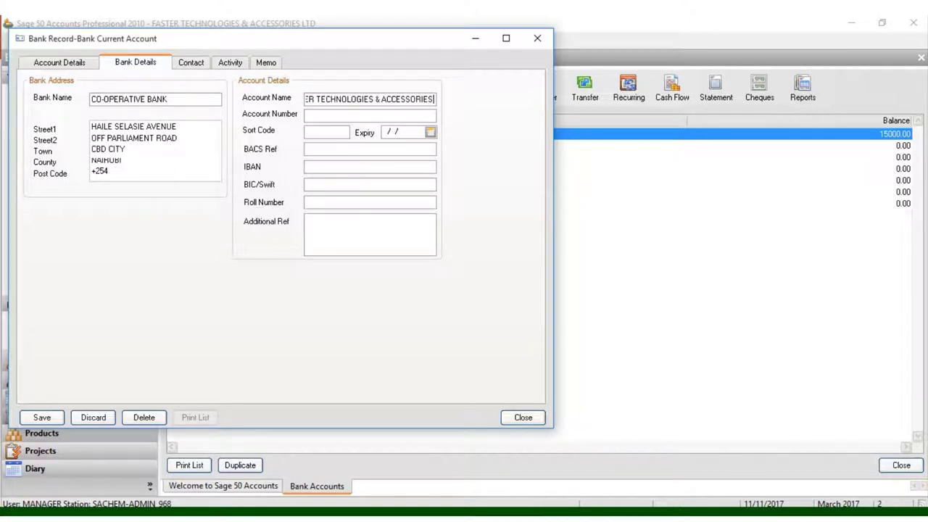
{"action": "type", "text": " LTD"}
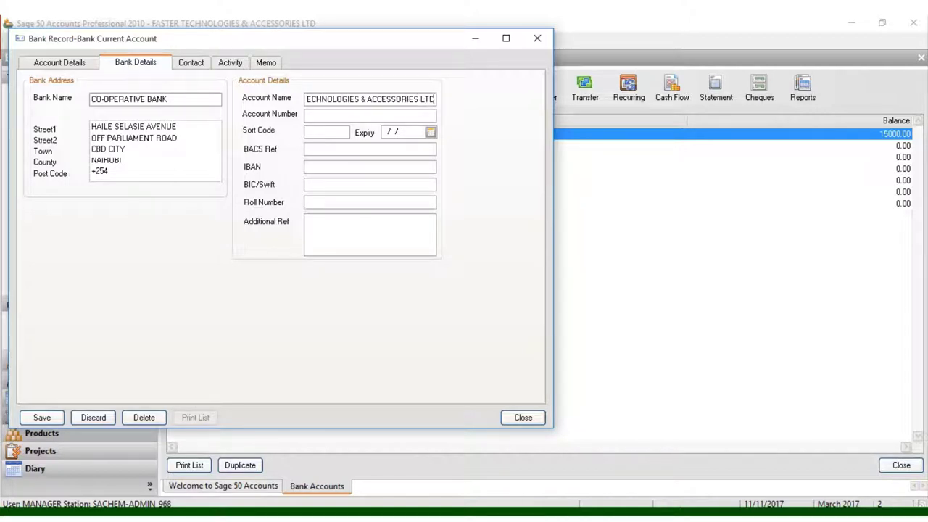
Enter the bank account number for the account.
{"action": "left_click", "coordinate": [319, 116]}
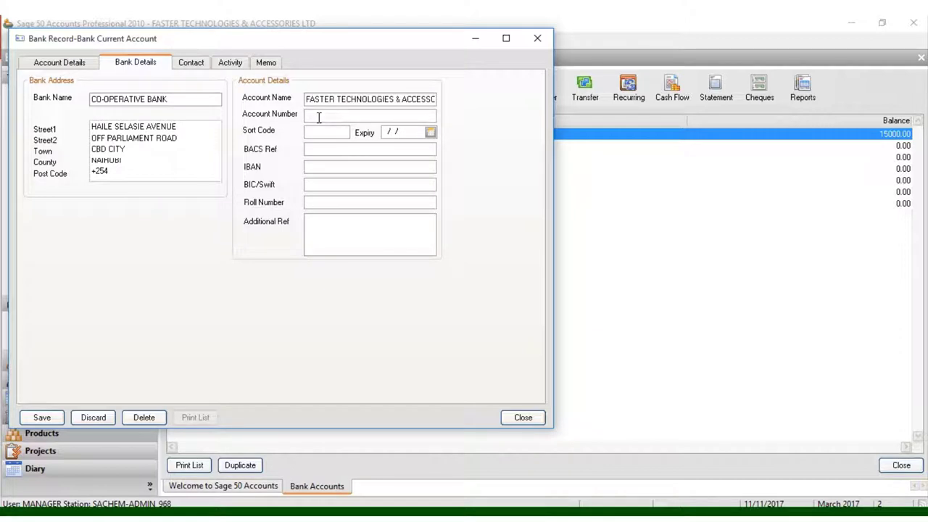
{"action": "left_click", "coordinate": [187, 65]}
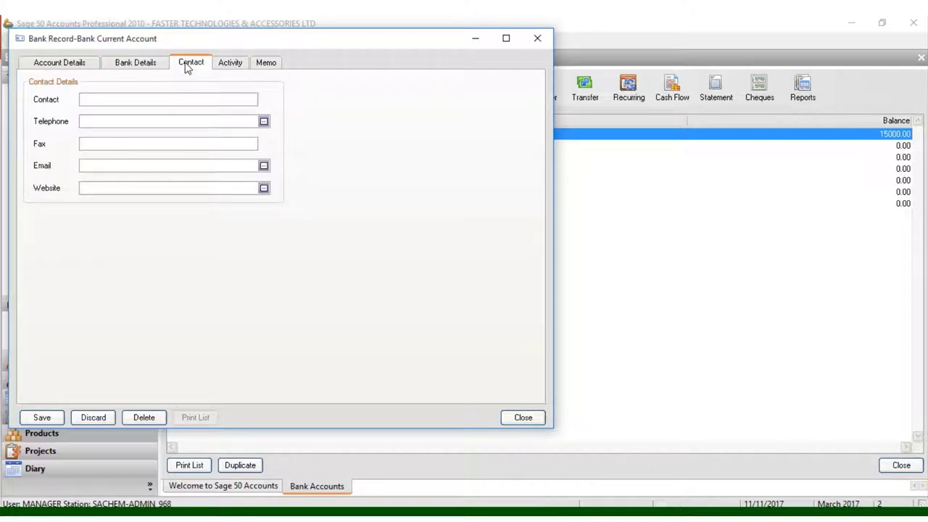
{"action": "left_click", "coordinate": [166, 165]}
{"action": "type", "text": "IN"}
{"action": "key", "text": "BackSpace"}
{"action": "key", "text": "BackSpace"}
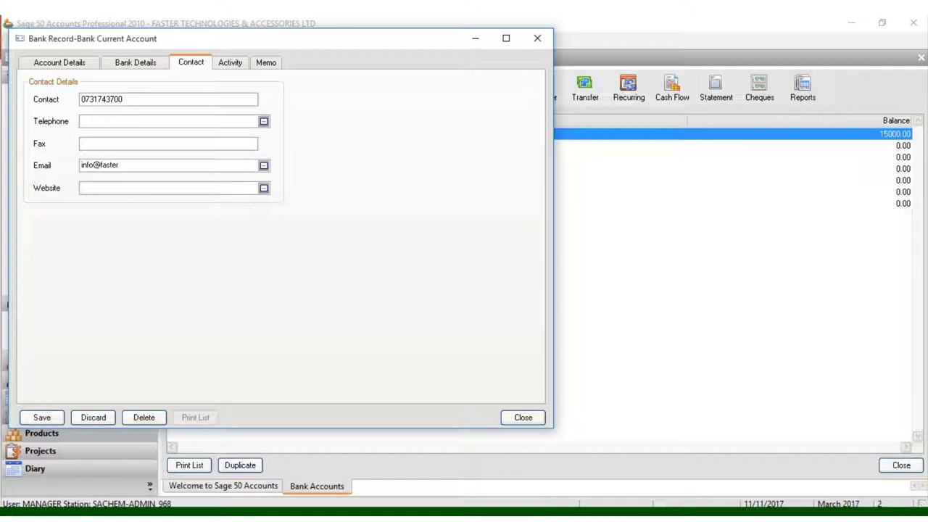
{"action": "left_click", "coordinate": [121, 186]}
{"action": "type", "text": "www."}
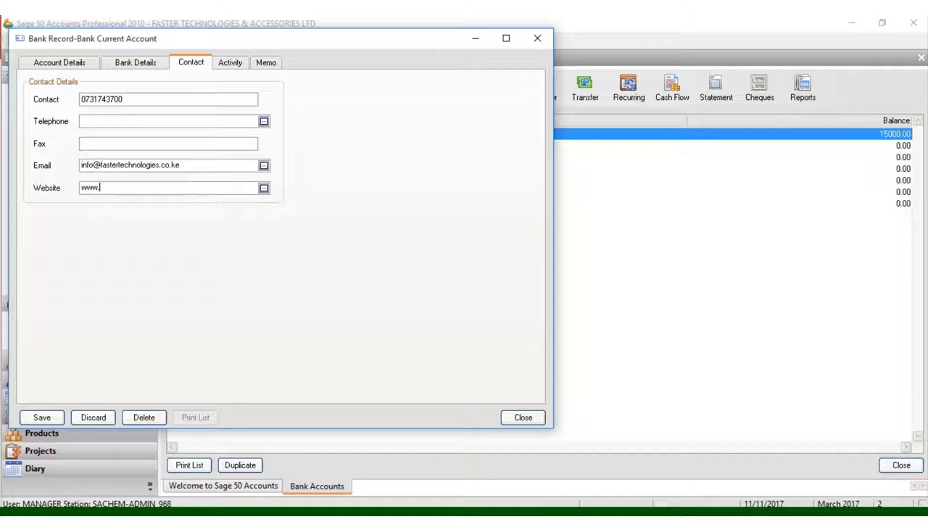
{"action": "type", "text": "fastertechnologies.co.ke"}
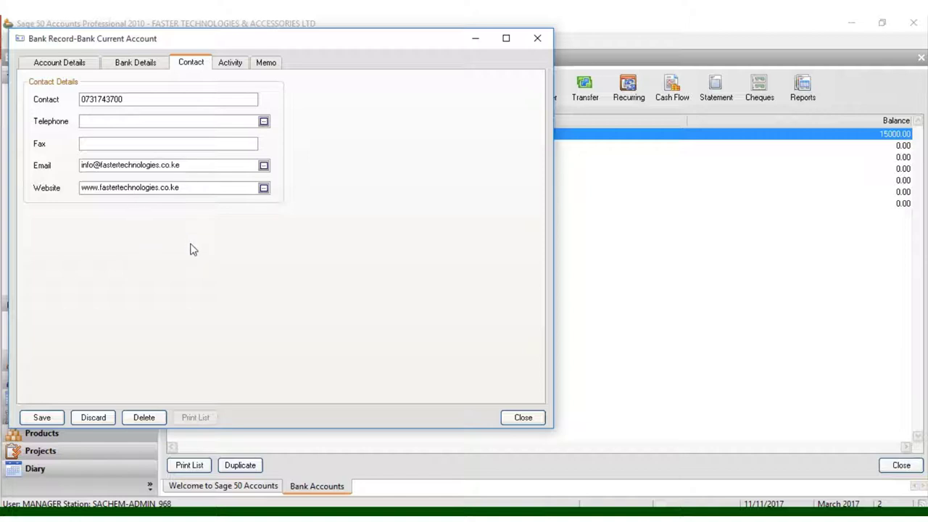
Save and close the Bank Current Account record, reopening it once to verify the details.
{"action": "left_click", "coordinate": [42, 417]}
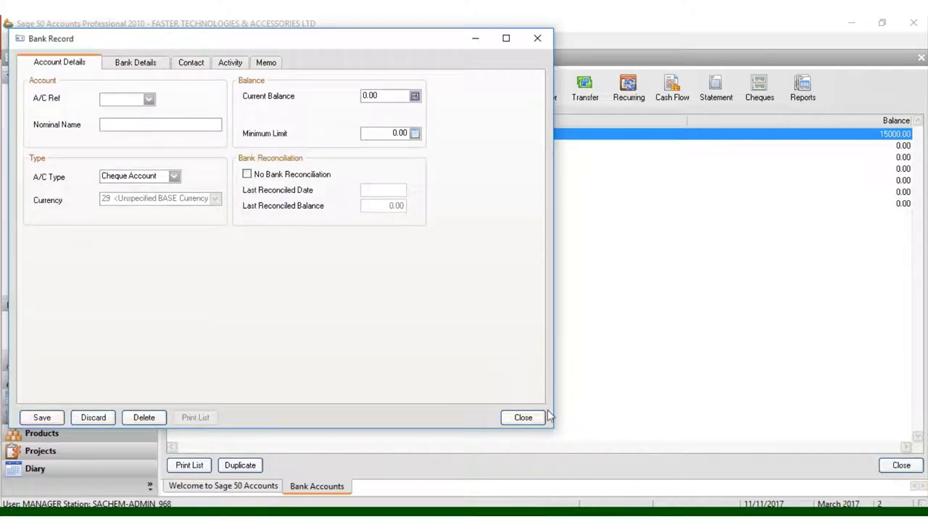
{"action": "left_click", "coordinate": [522, 418]}
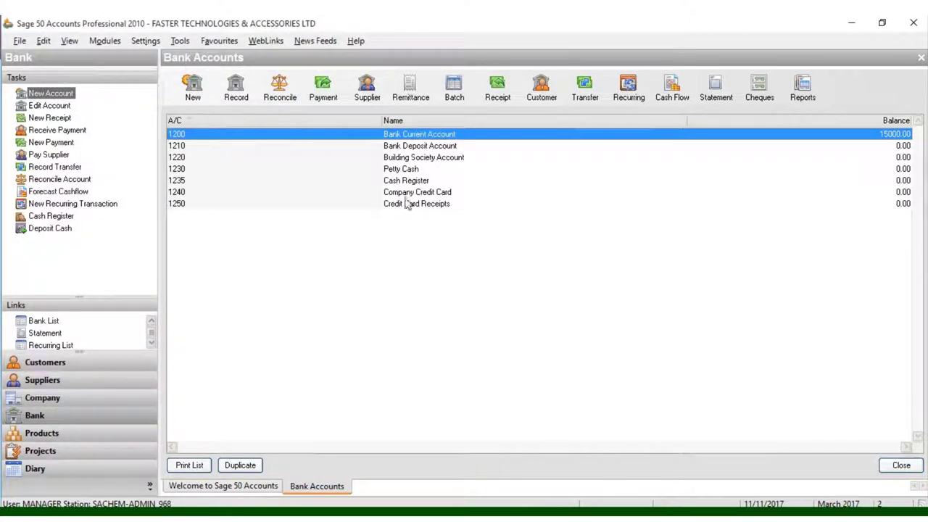
{"action": "right_click", "coordinate": [419, 148]}
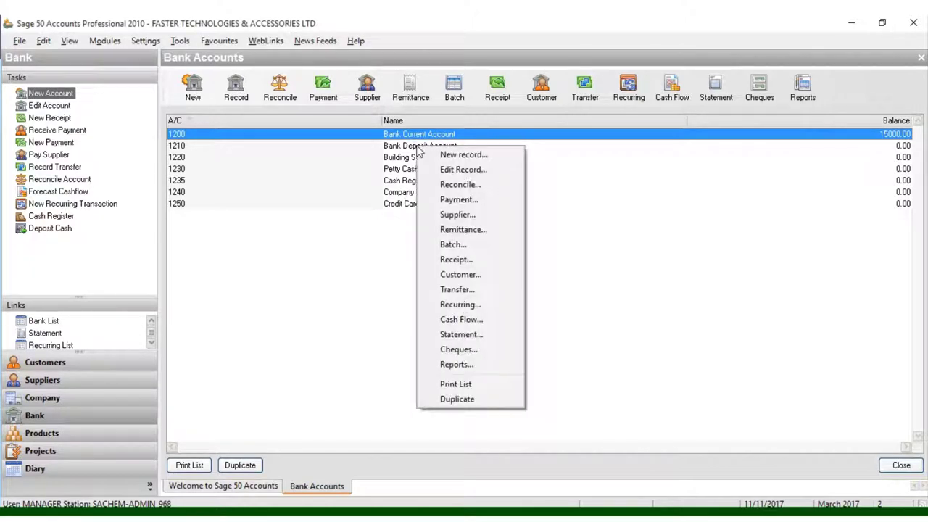
{"action": "left_click", "coordinate": [441, 170]}
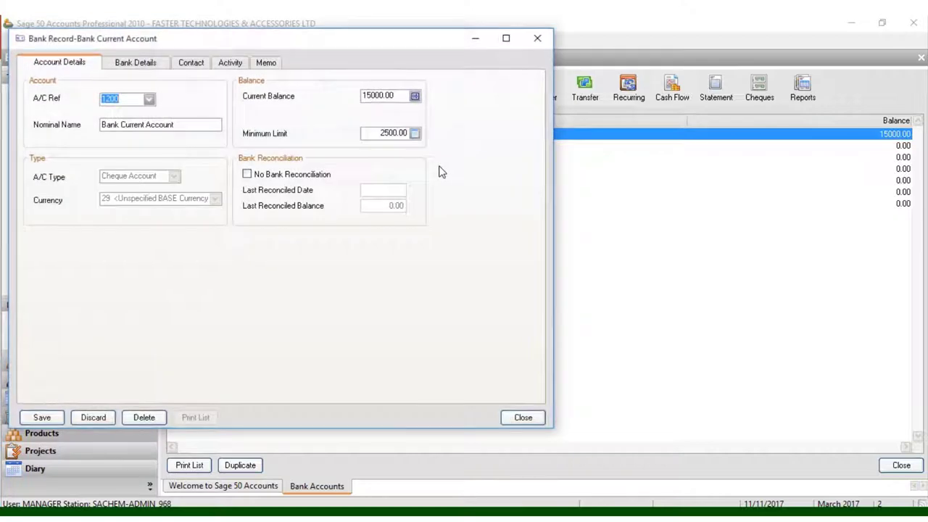
{"action": "left_click", "coordinate": [533, 418]}
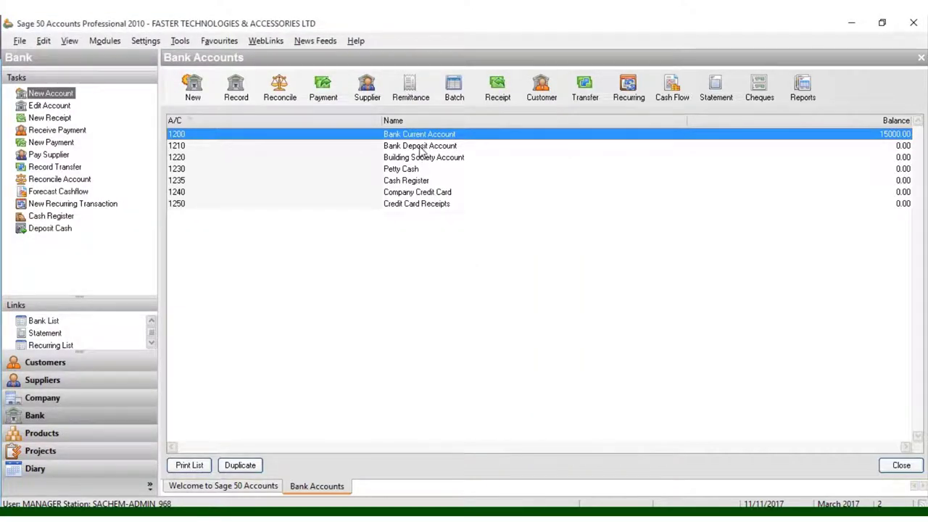
{"action": "left_click", "coordinate": [420, 148]}
{"action": "right_click", "coordinate": [420, 150]}
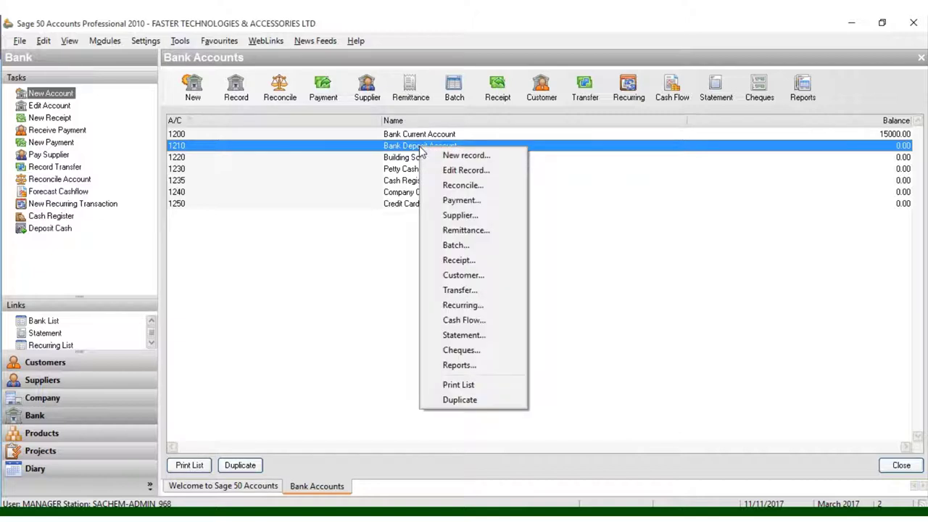
Open the Bank Deposit Account 1210 record and start an opening balance with reference 1210.
{"action": "left_click", "coordinate": [464, 170]}
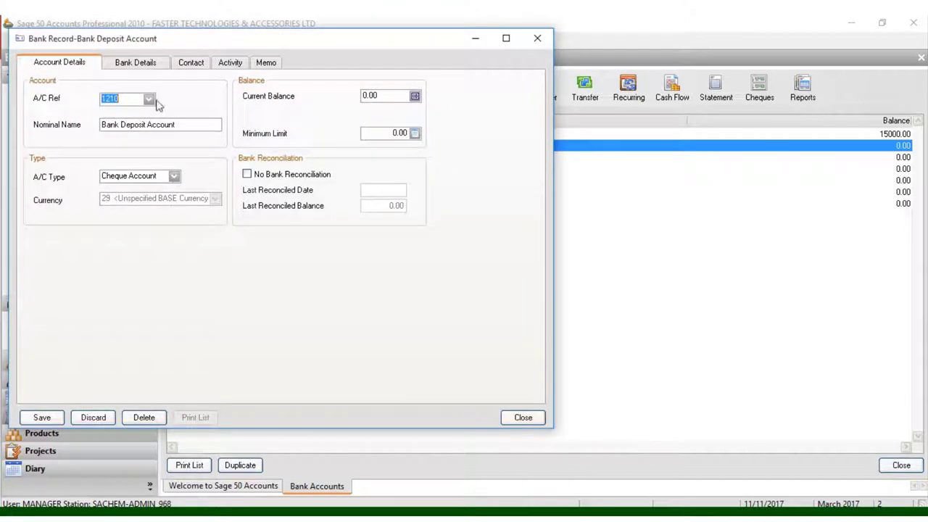
{"action": "left_click", "coordinate": [416, 97]}
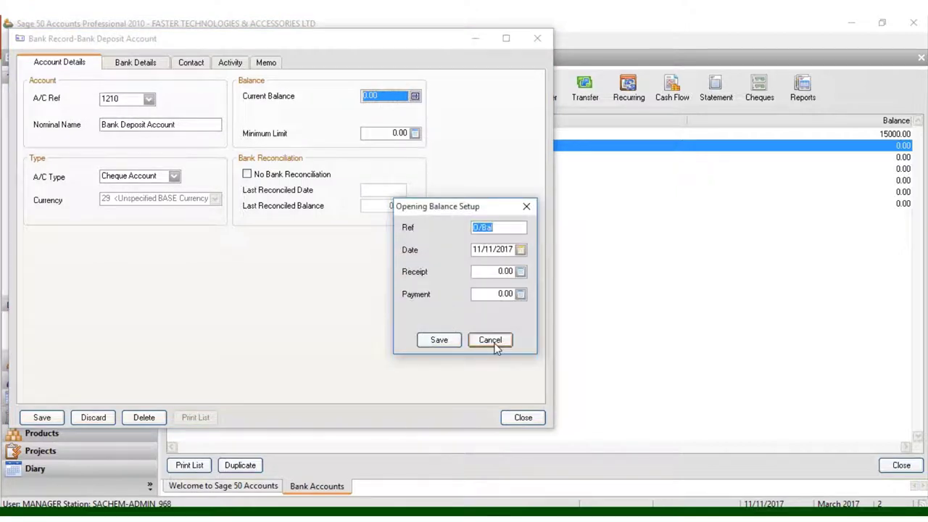
{"action": "type", "text": "o"}
{"action": "key", "text": "BackSpace"}
{"action": "type", "text": "120"}
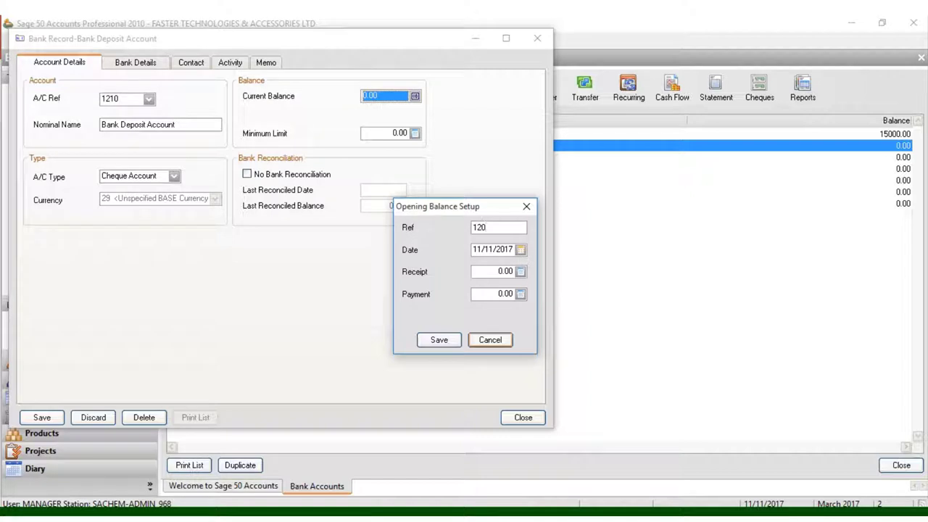
{"action": "key", "text": "BackSpace"}
{"action": "type", "text": "10"}
{"action": "left_click", "coordinate": [487, 227]}
Enter a 25000 receipt and a 250 payment, then save the opening balance.
{"action": "left_click", "coordinate": [519, 271]}
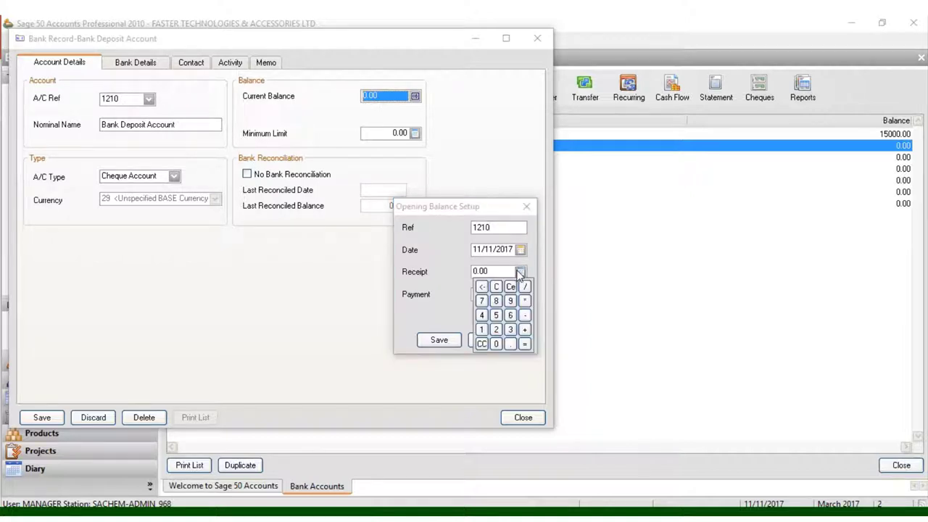
{"action": "type", "text": "25000"}
{"action": "key", "text": "Return"}
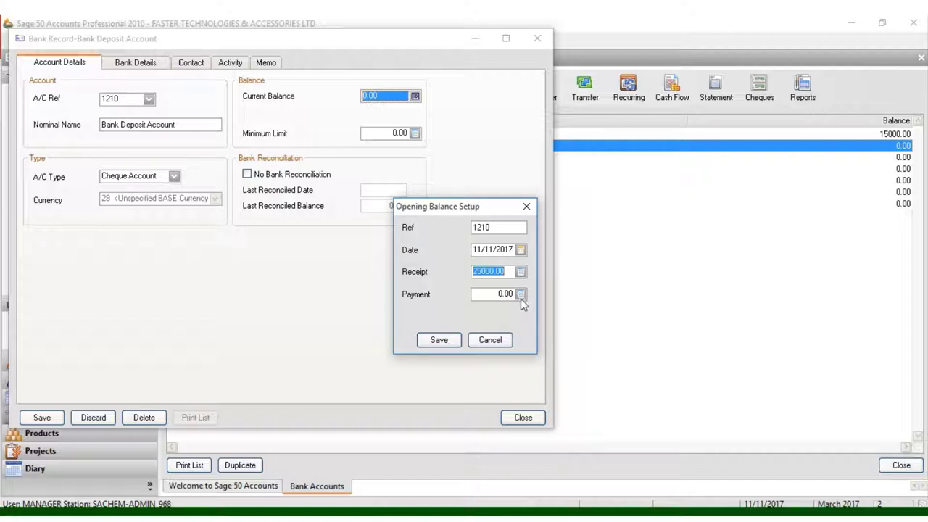
{"action": "left_click", "coordinate": [521, 294]}
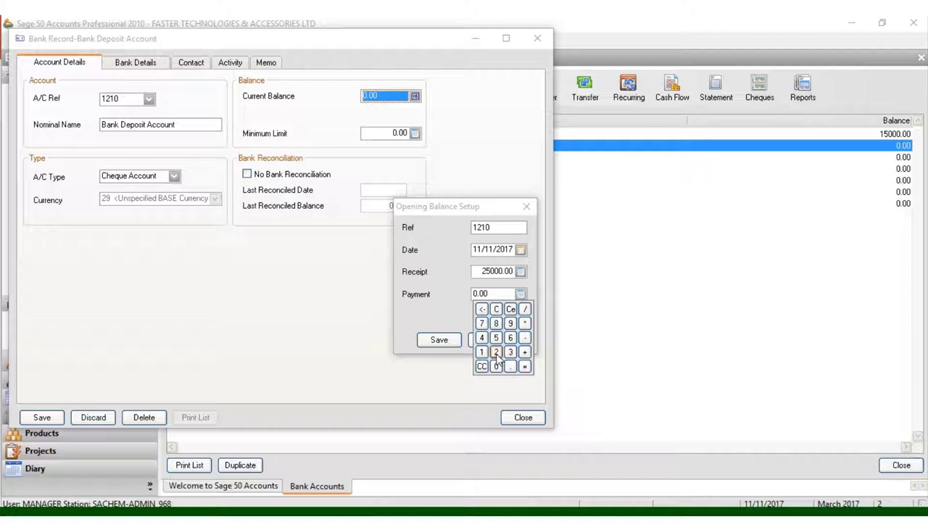
{"action": "left_click", "coordinate": [496, 353]}
{"action": "left_click", "coordinate": [496, 338]}
{"action": "left_click", "coordinate": [496, 367]}
{"action": "left_click", "coordinate": [493, 292]}
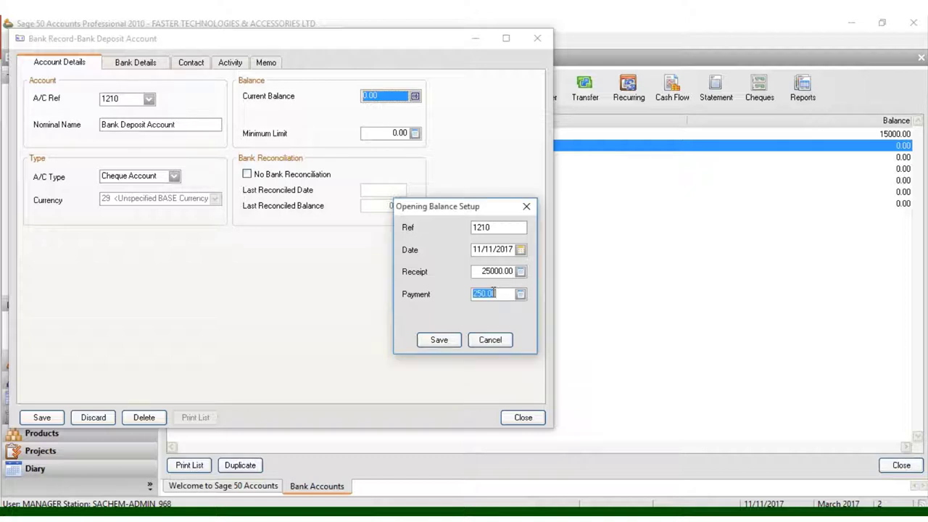
{"action": "left_click", "coordinate": [435, 343]}
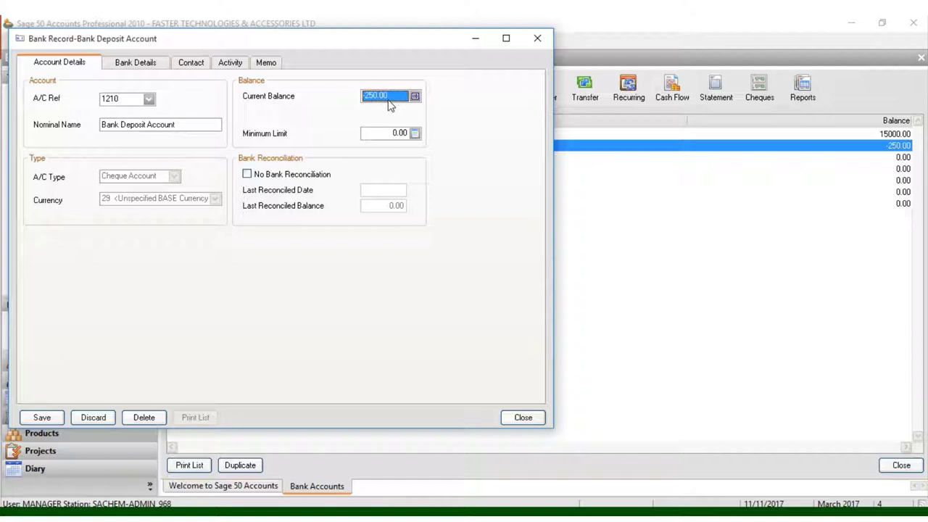
Post a 26000 opening balance receipt with reference 1210 and save it.
{"action": "left_click", "coordinate": [414, 97]}
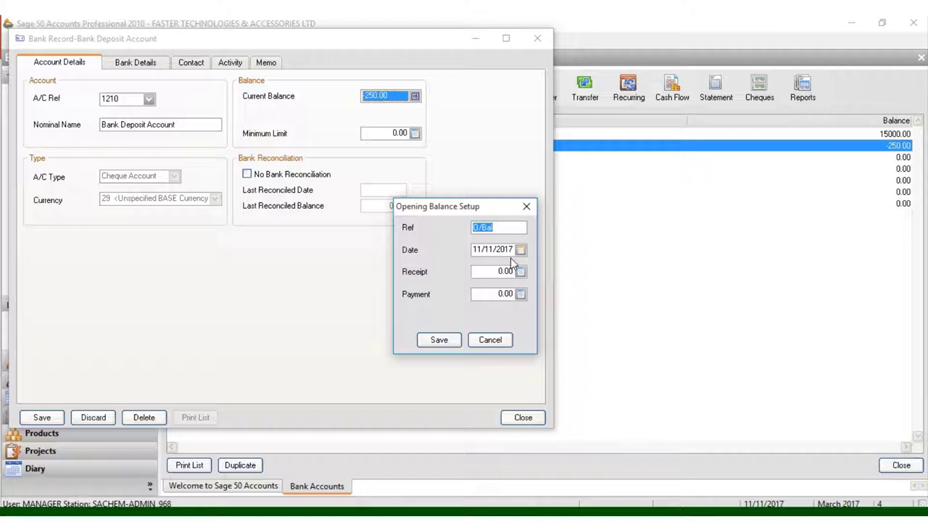
{"action": "type", "text": "1210"}
{"action": "left_click", "coordinate": [520, 272]}
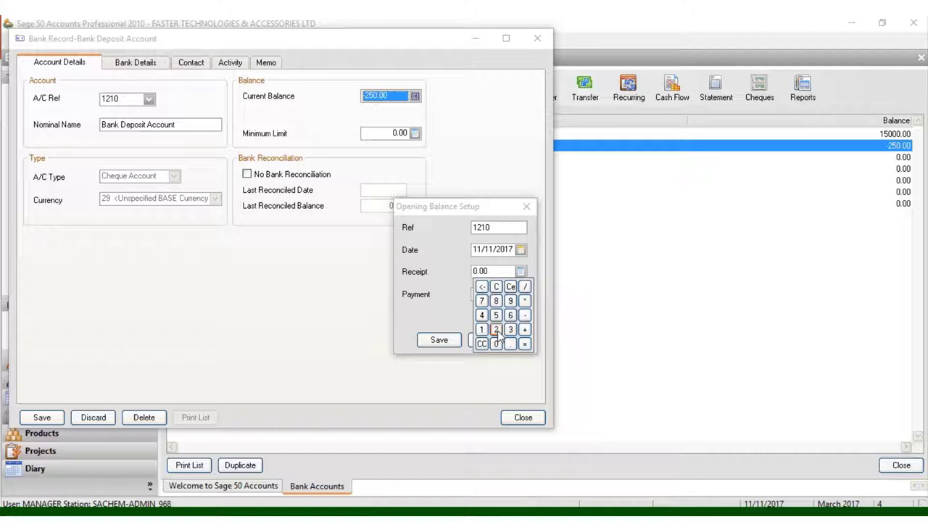
{"action": "left_click", "coordinate": [496, 329]}
{"action": "left_click", "coordinate": [511, 317]}
{"action": "left_click", "coordinate": [497, 344]}
{"action": "left_click", "coordinate": [496, 344]}
{"action": "left_click", "coordinate": [497, 344]}
{"action": "left_click", "coordinate": [497, 270]}
{"action": "left_click", "coordinate": [441, 341]}
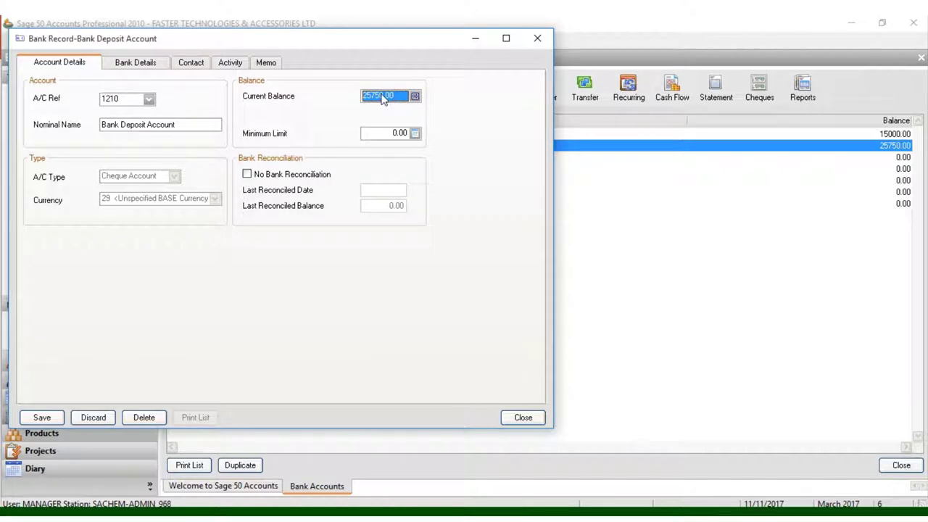
Set the Bank Deposit Account minimum limit to 200.00 with the calculator.
{"action": "left_click", "coordinate": [414, 133]}
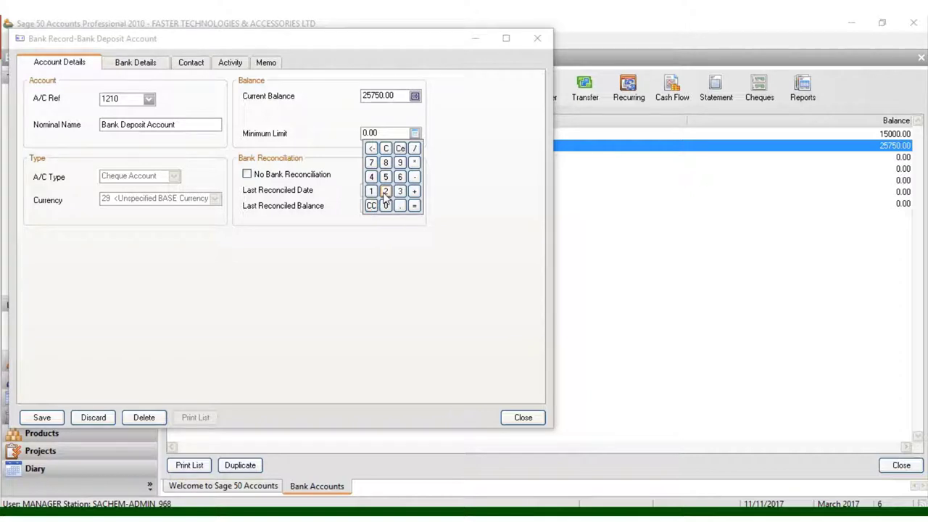
{"action": "left_click", "coordinate": [385, 191]}
{"action": "left_click", "coordinate": [385, 206]}
{"action": "left_click", "coordinate": [385, 206]}
{"action": "left_click", "coordinate": [397, 124]}
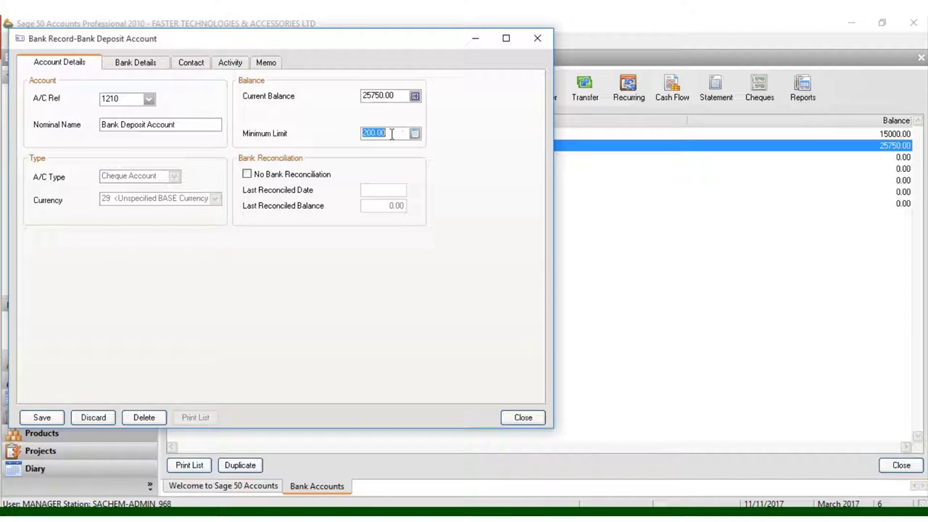
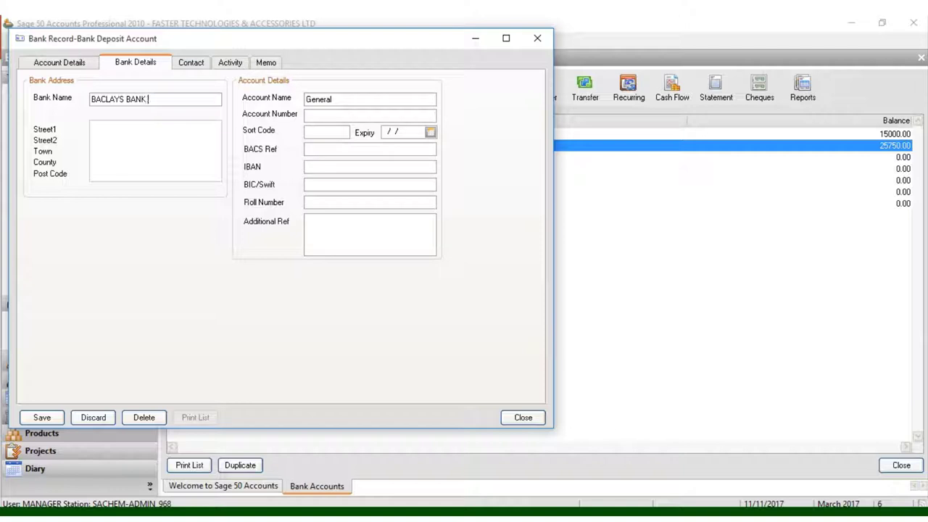
Enter the bank address 'MUINDI BINGU STREET LUTHULI AVENUE NAIROBI', town NAIROBI and post code +254.
{"action": "left_click", "coordinate": [111, 129]}
{"action": "type", "text": "MUINDI BINGU "}
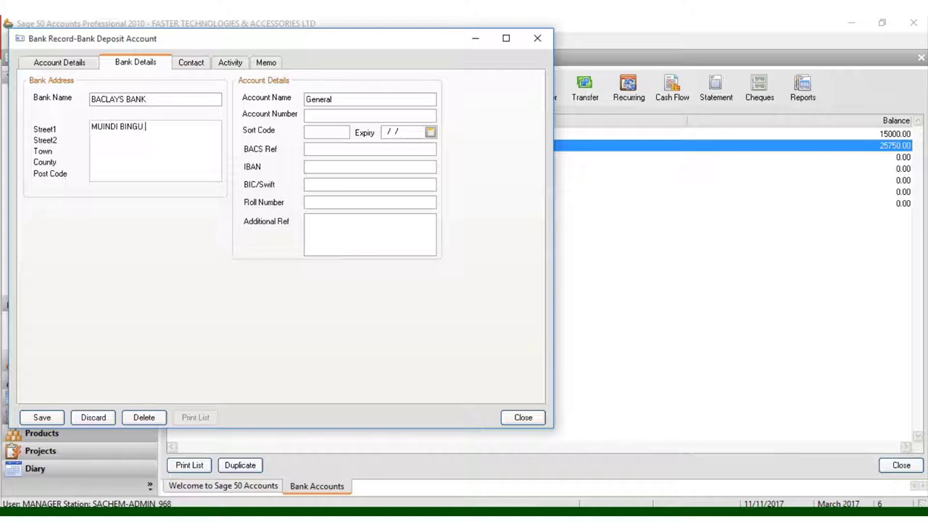
{"action": "type", "text": "STREET "}
{"action": "type", "text": "LU"}
{"action": "type", "text": "T"}
{"action": "type", "text": "HULI"}
{"action": "type", "text": " AVE"}
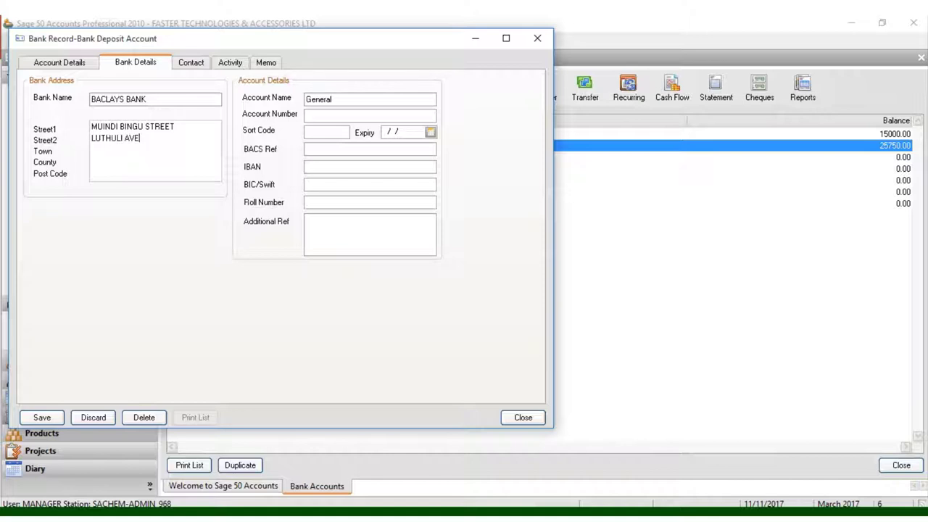
{"action": "type", "text": "NU"}
{"action": "type", "text": "E "}
{"action": "type", "text": "NAIROBI"}
{"action": "left_click", "coordinate": [95, 161]}
{"action": "type", "text": "NAIROBI"}
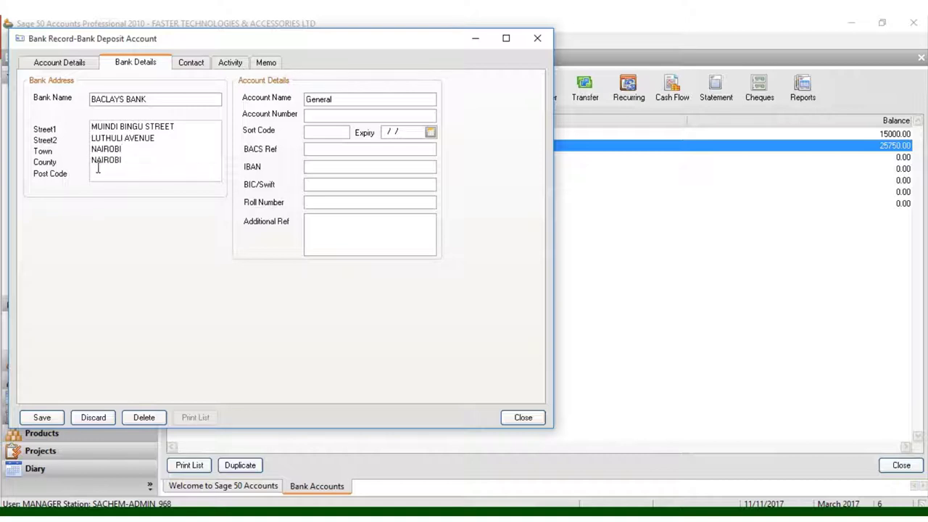
{"action": "left_click", "coordinate": [105, 174]}
{"action": "type", "text": "+254"}
{"action": "left_click", "coordinate": [338, 98]}
{"action": "left_click_drag", "start_coordinate": [339, 97], "coordinate": [227, 79]}
{"action": "type", "text": "FASTER TECHNOLO"}
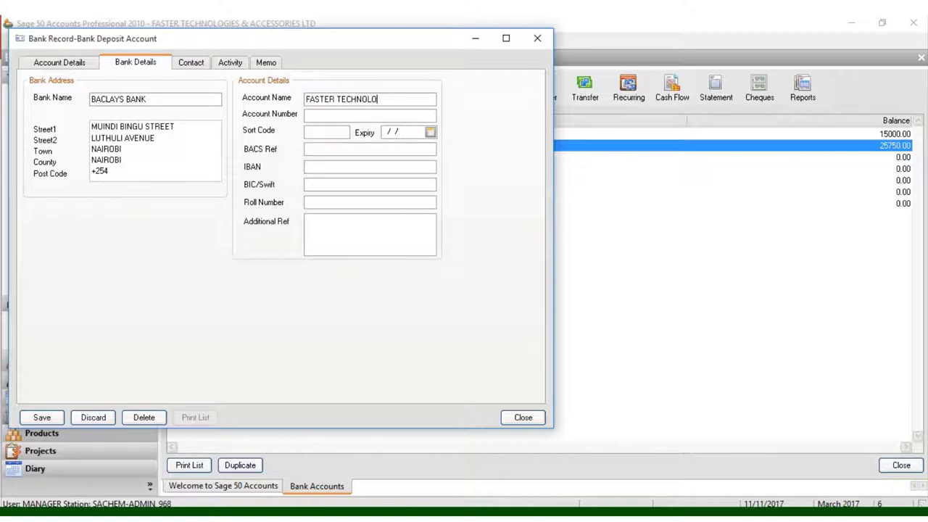
{"action": "type", "text": "GIES LIMITED"}
{"action": "left_click", "coordinate": [307, 115]}
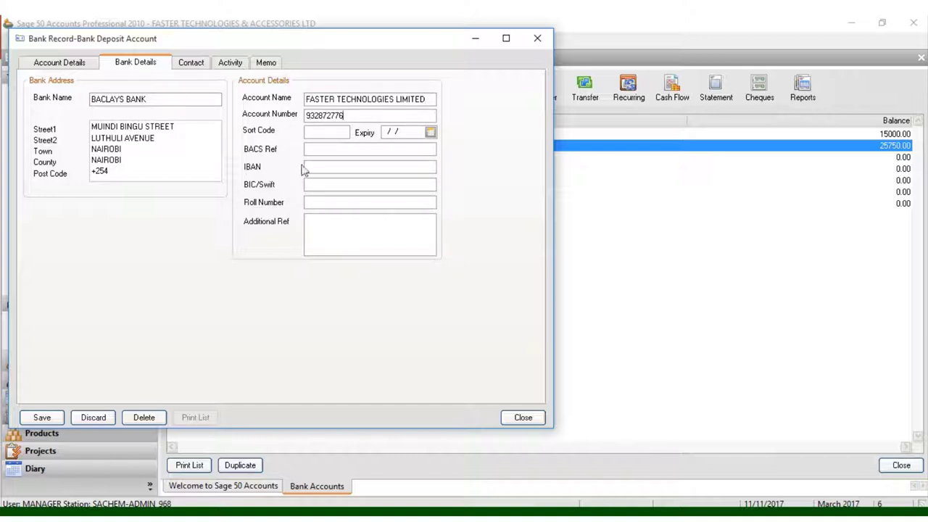
{"action": "left_click", "coordinate": [187, 64]}
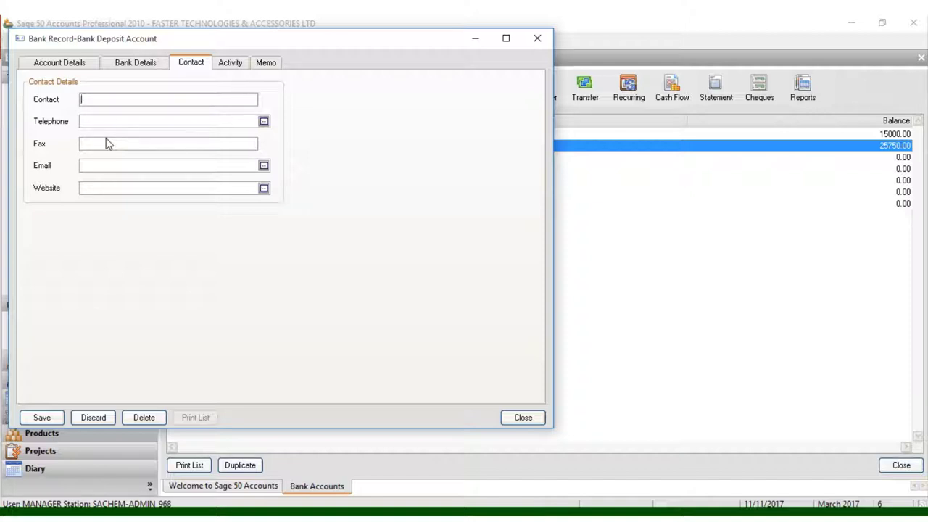
Set the contact to DIRECTOR and enter the company's telephone number.
{"action": "type", "text": "drew"}
{"action": "key", "text": "BackSpace"}
{"action": "key", "text": "BackSpace"}
{"action": "key", "text": "BackSpace"}
{"action": "key", "text": "BackSpace"}
{"action": "type", "text": "DIRECTOR"}
{"action": "left_click", "coordinate": [113, 123]}
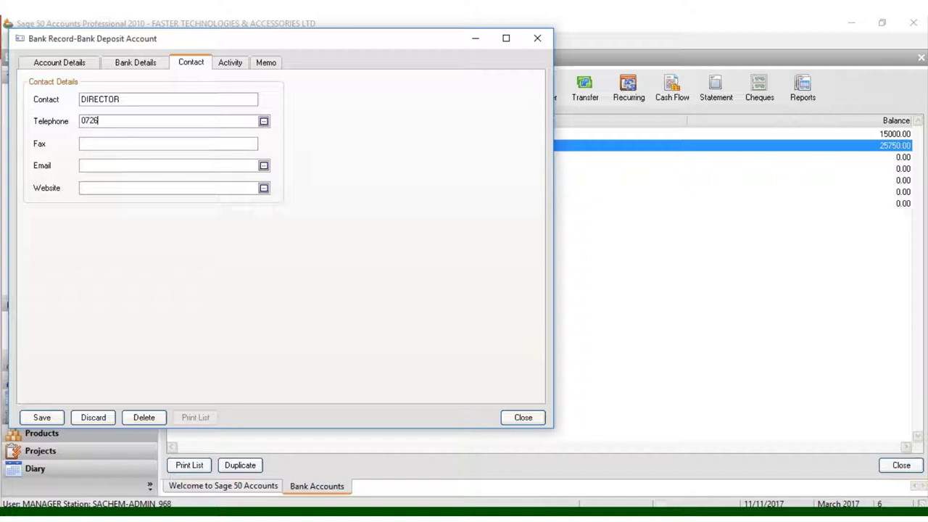
{"action": "left_click", "coordinate": [123, 165]}
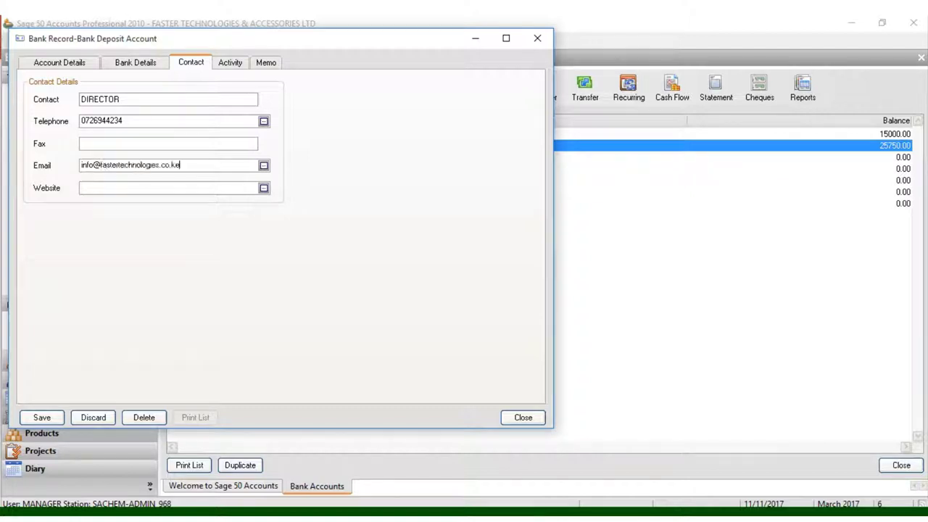
{"action": "left_click", "coordinate": [129, 187]}
{"action": "type", "text": "www.fastertechnologies.co.ke"}
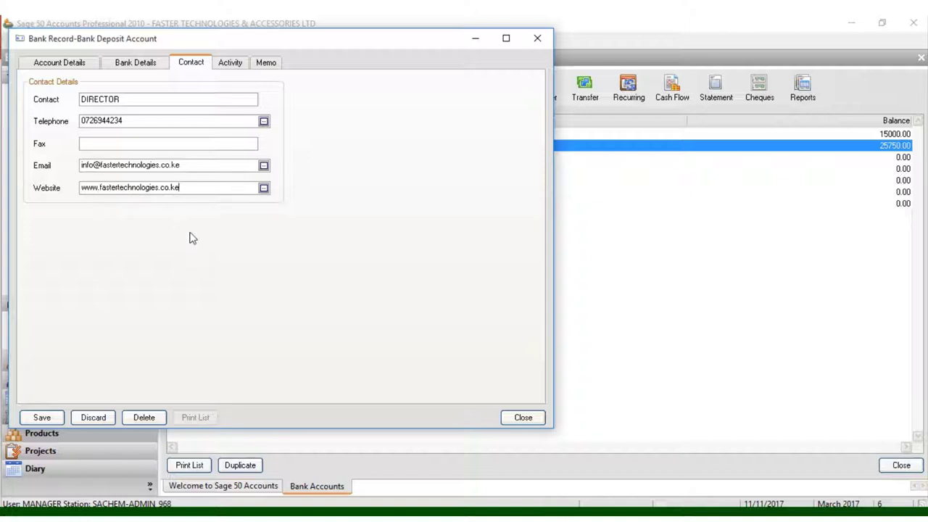
{"action": "left_click", "coordinate": [42, 417]}
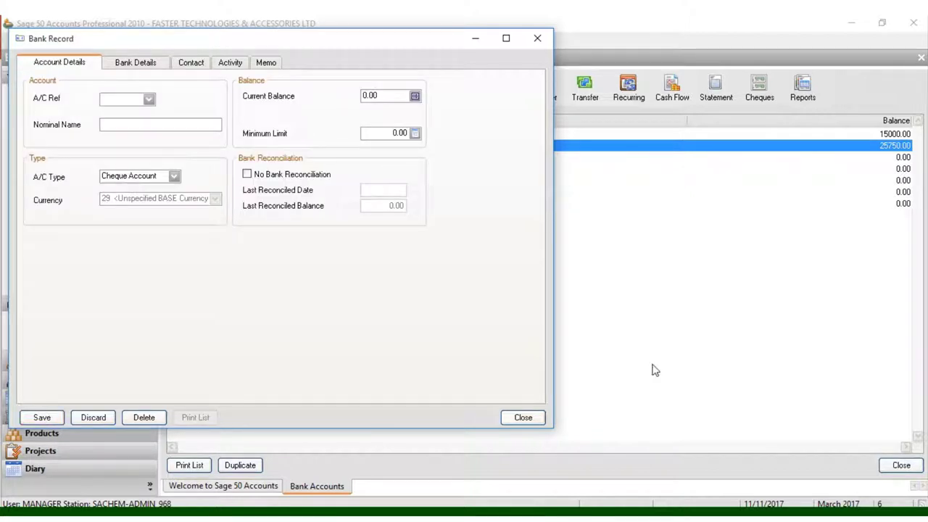
{"action": "left_click", "coordinate": [523, 418]}
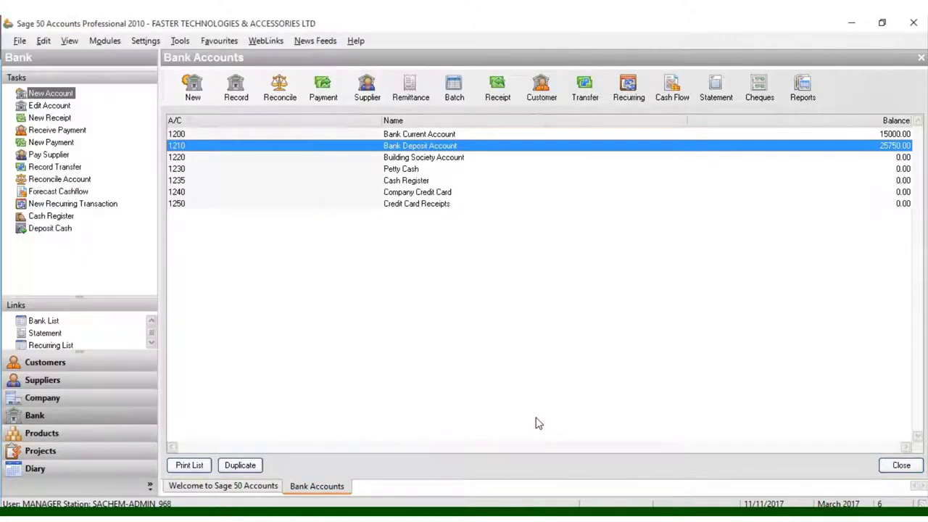